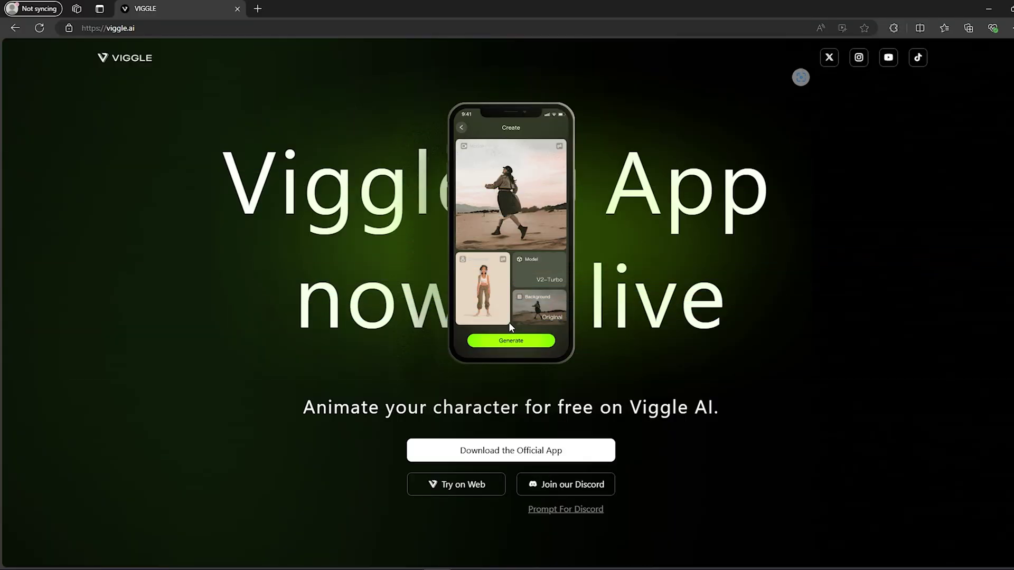
Search the web for "viggle ai" in a new tab, and close that tab after viewing the results
click(258, 8)
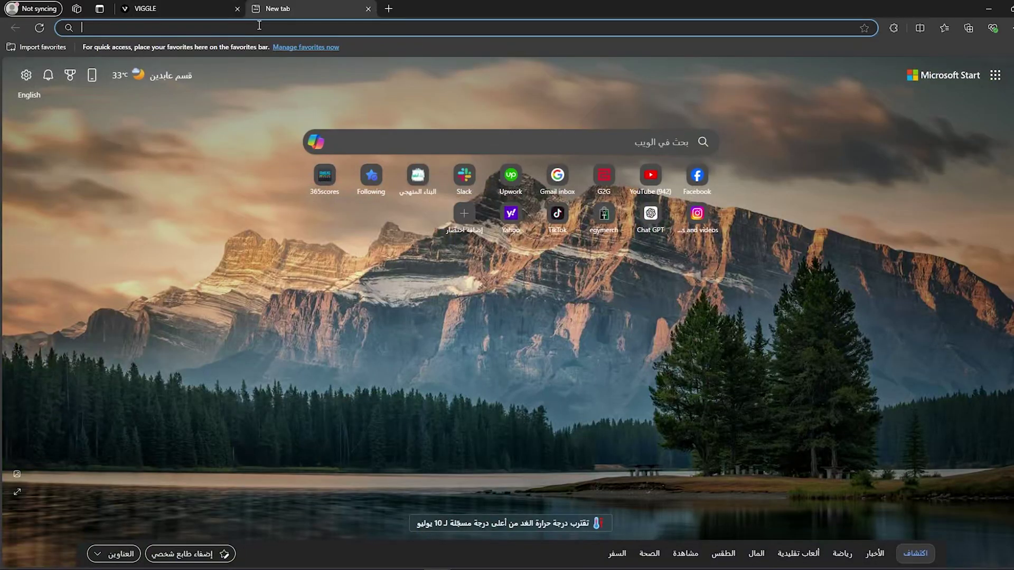
text(viggle ai)
key(Return)
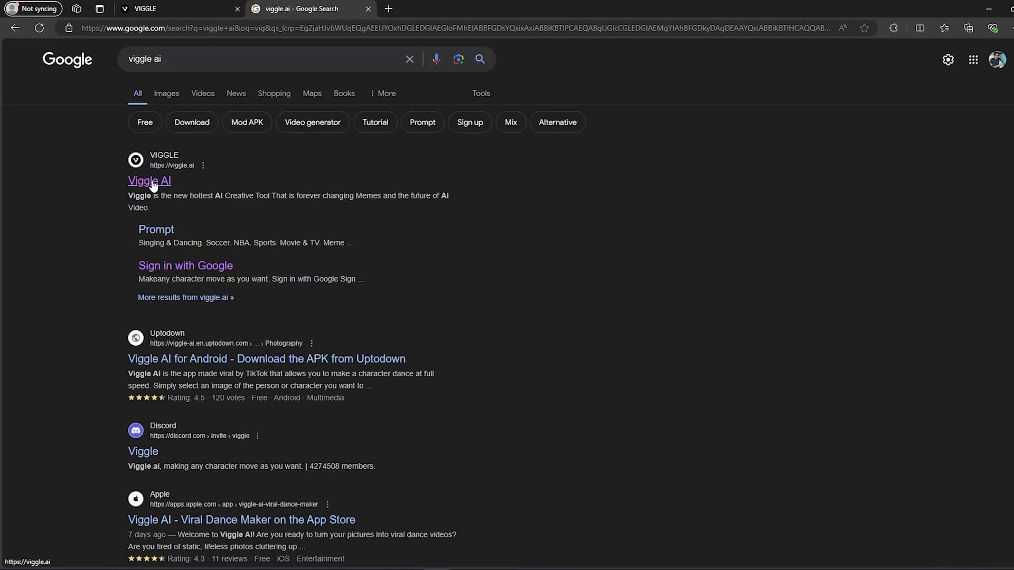
click(368, 8)
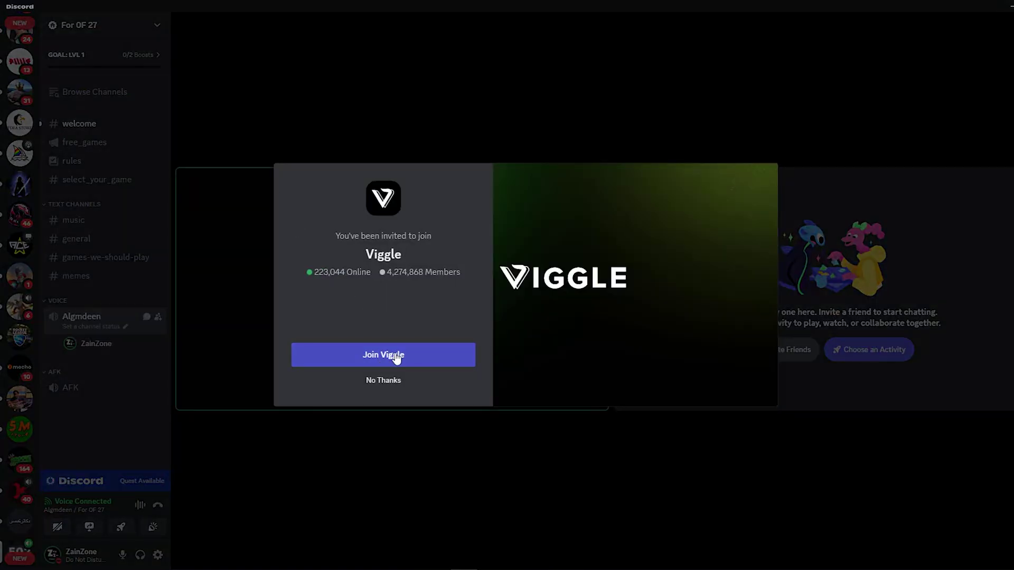
Accept the Discord invitation to join the Viggle server
click(404, 361)
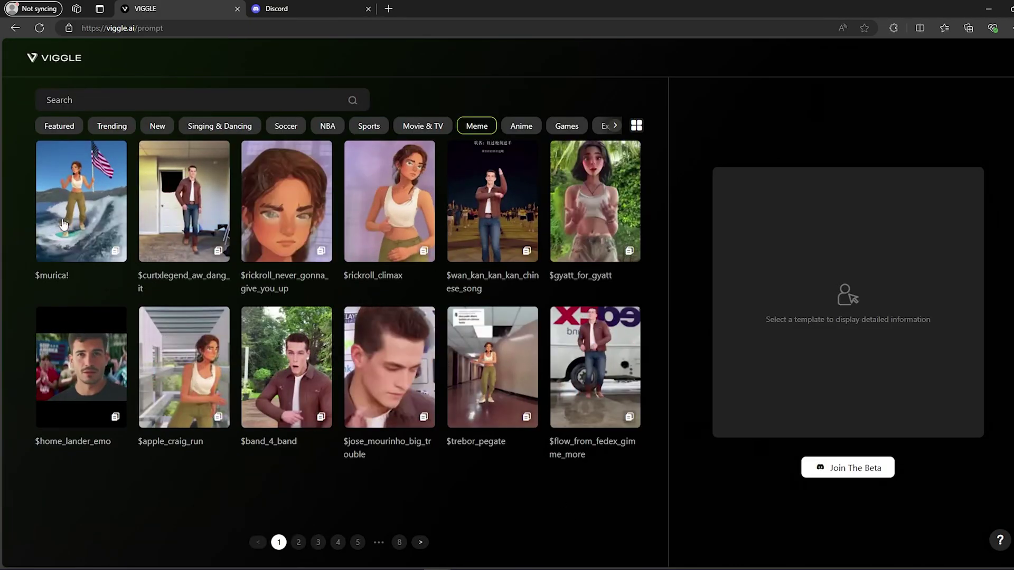
Browse page 2 of the Meme templates and select the $call_me_maybe template in the Games category
click(299, 543)
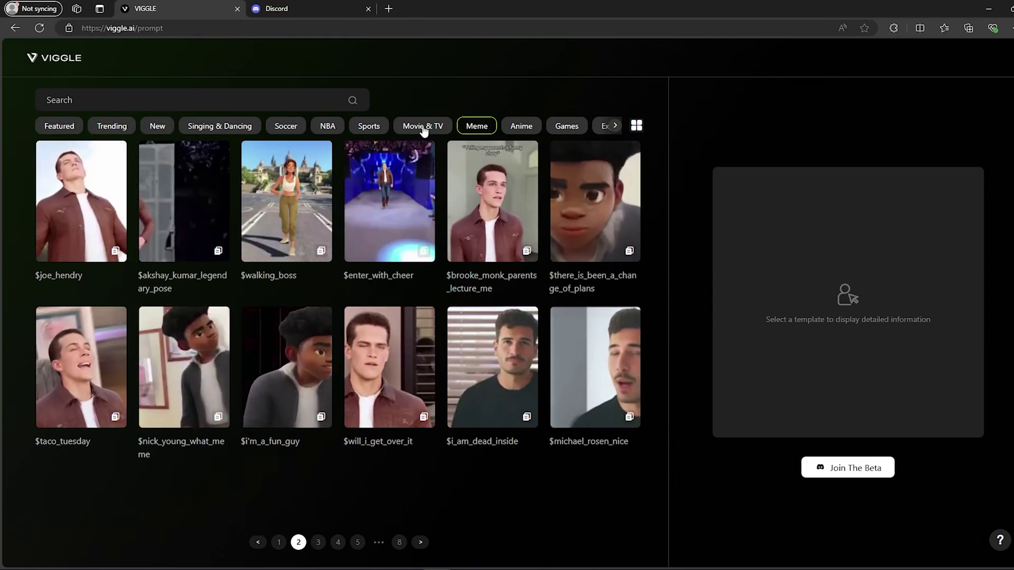
click(564, 129)
click(199, 382)
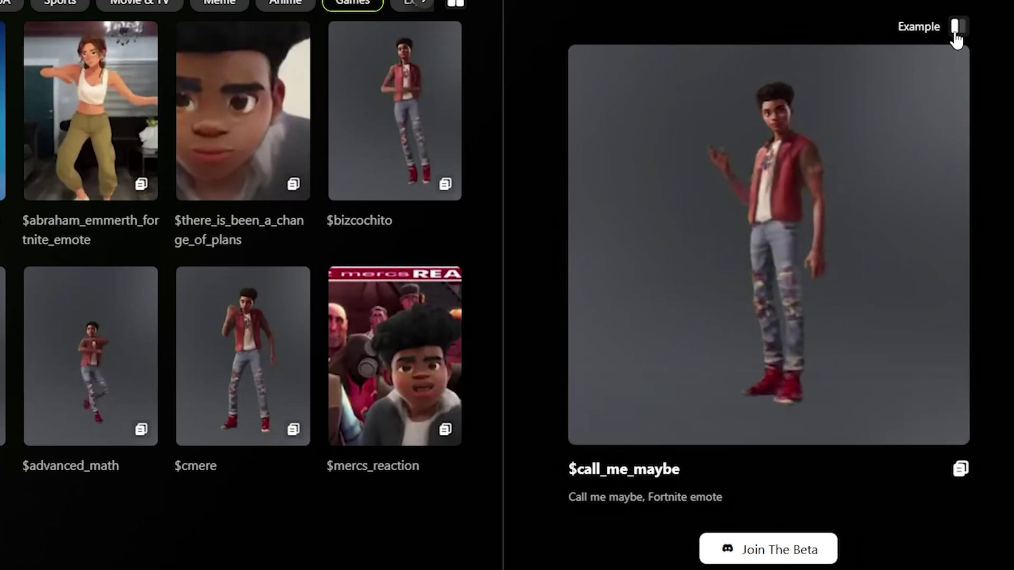
Compare the $call_me_maybe template's example animation with its motion source video
click(957, 27)
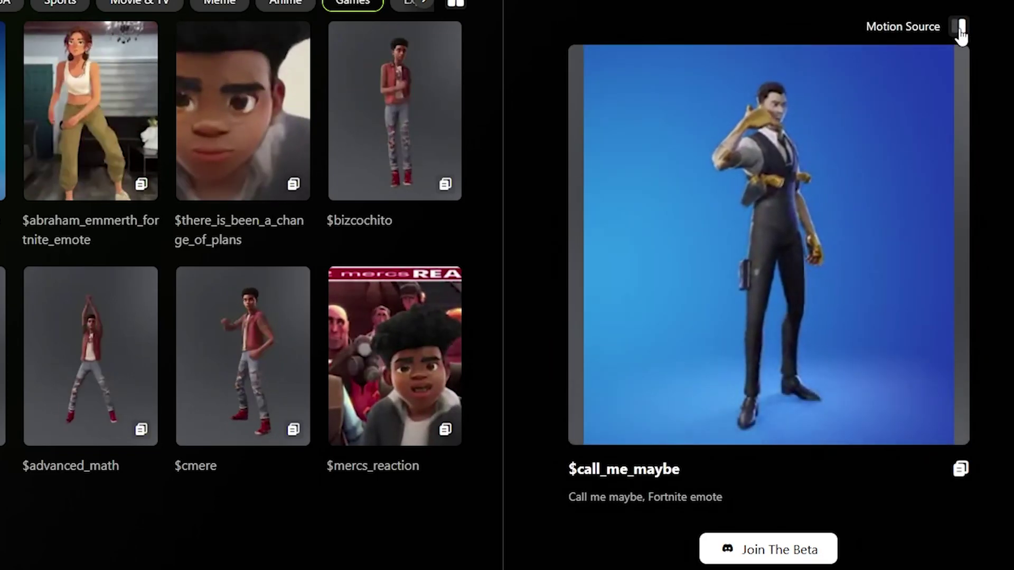
click(959, 27)
click(959, 28)
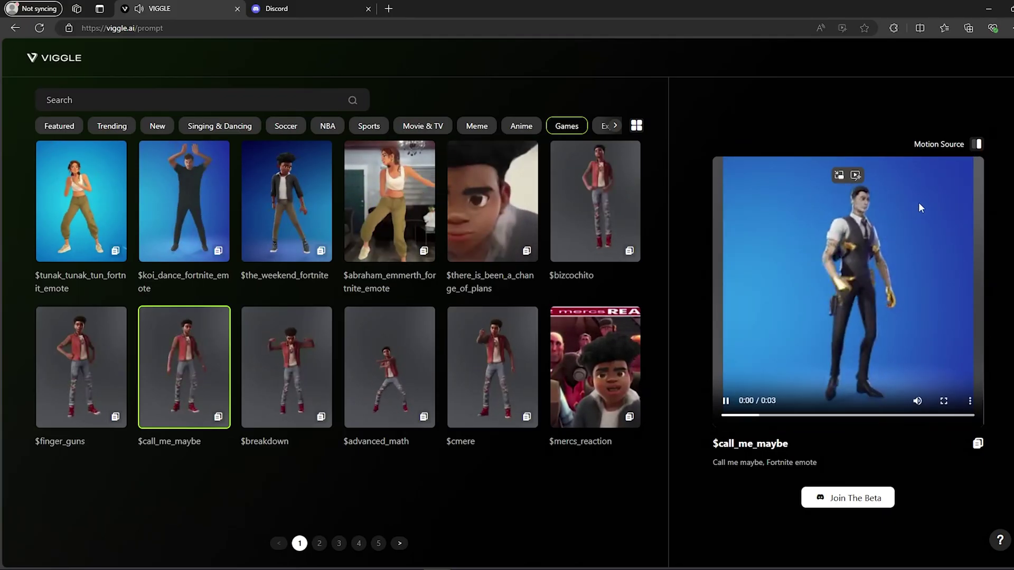
click(978, 145)
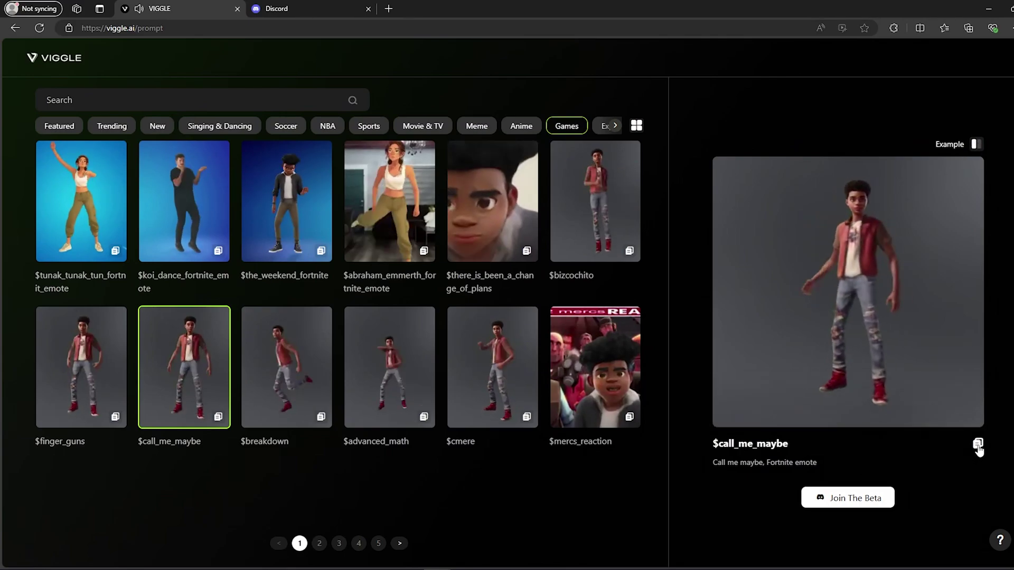
Copy the $call_me_maybe prompt and switch to the Viggle animate-1 channel in Discord
click(978, 446)
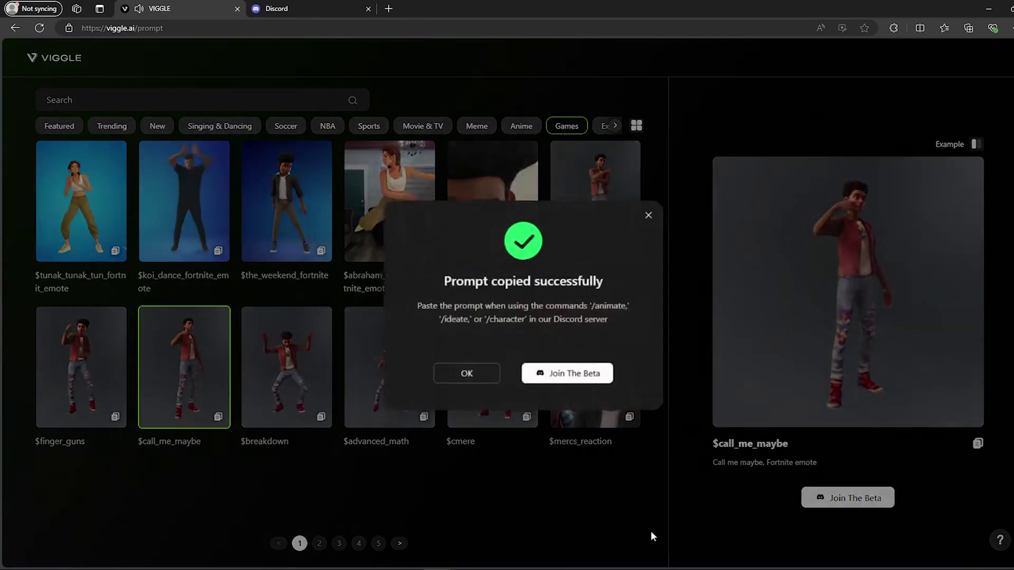
click(458, 371)
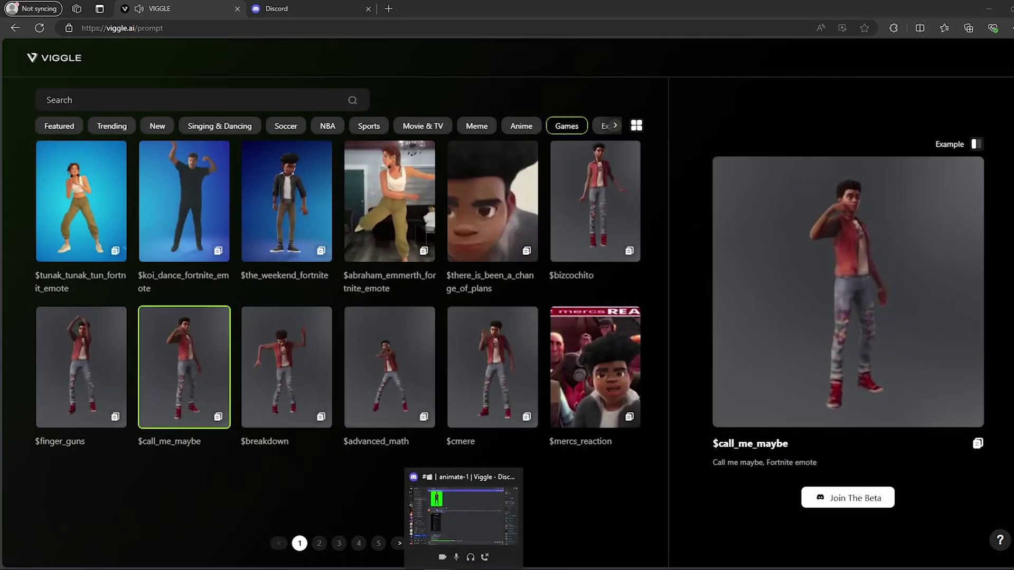
click(453, 520)
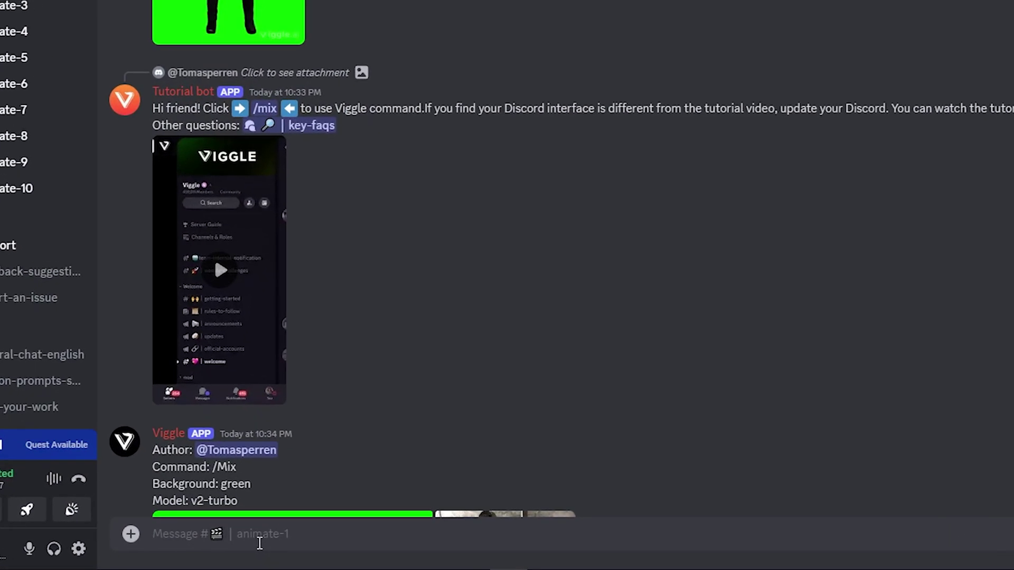
Start Viggle's /animate command in the animate-1 channel and attach the wolf picture 7923.jpg as its character image
text(/)
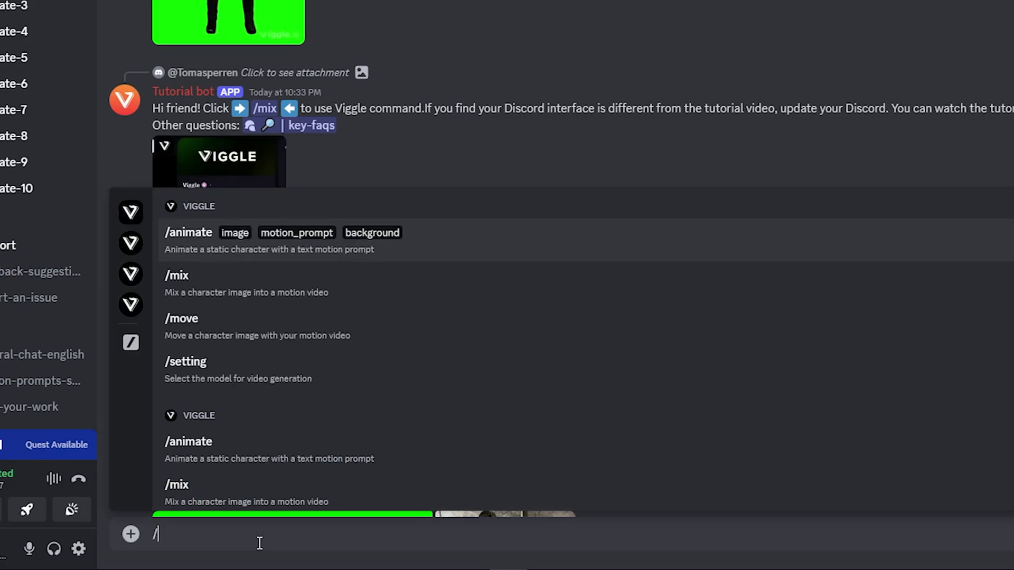
text(animate)
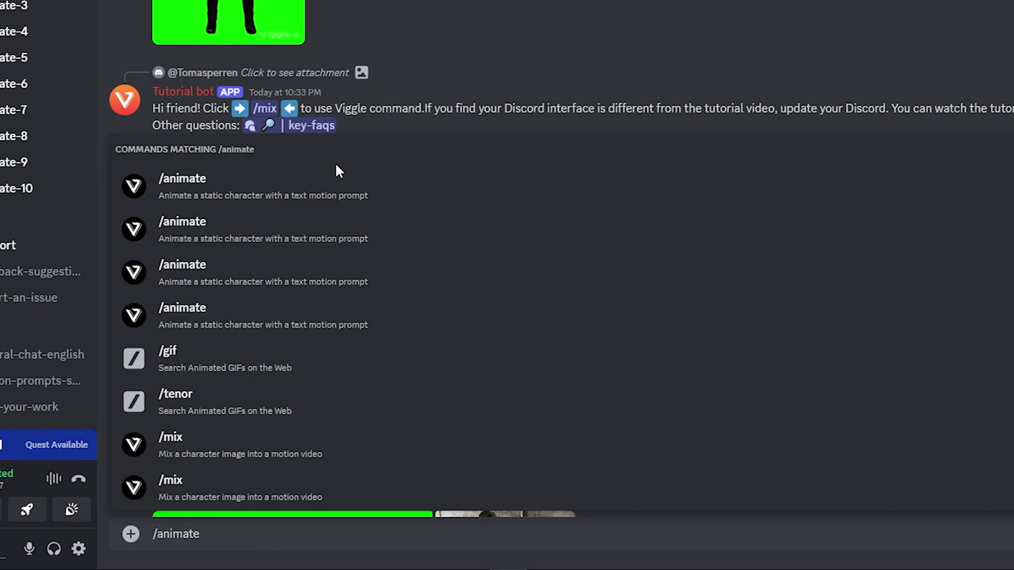
click(405, 199)
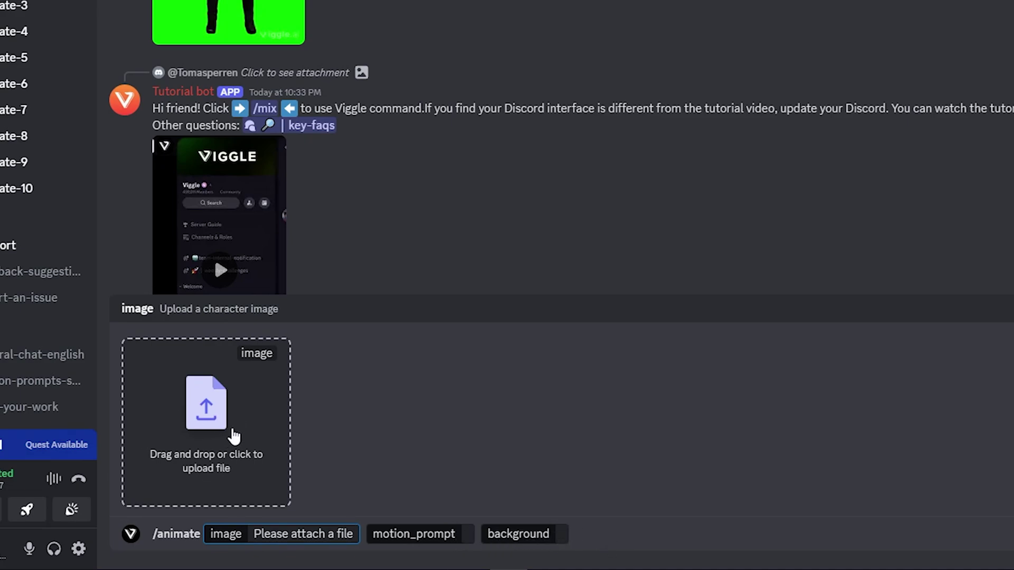
click(234, 436)
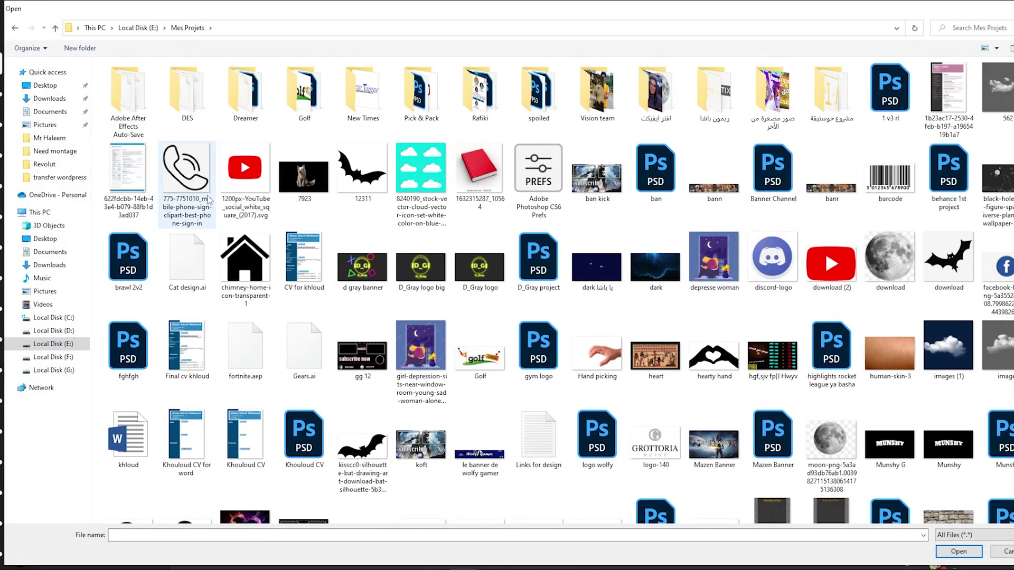
click(310, 195)
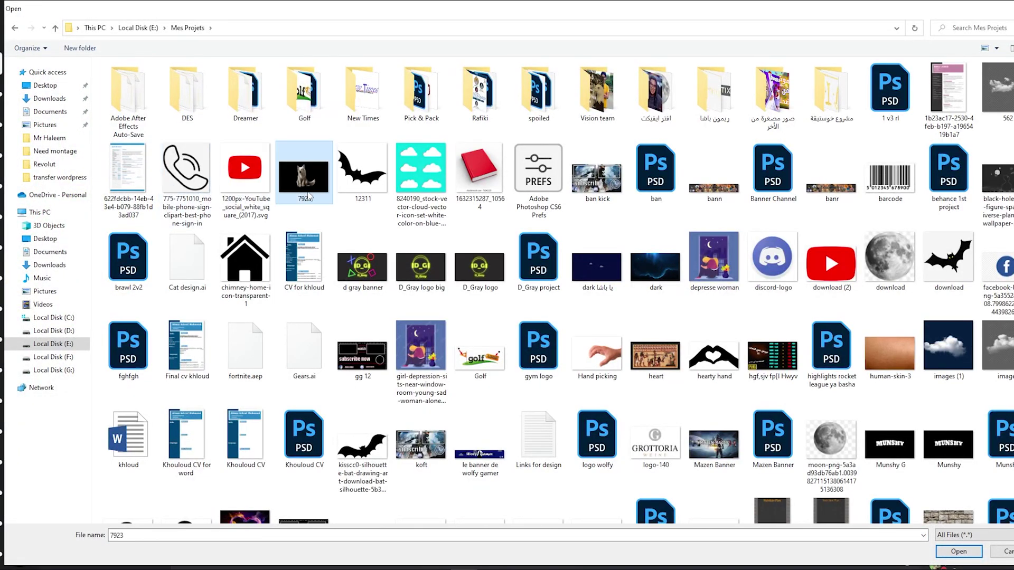
click(949, 552)
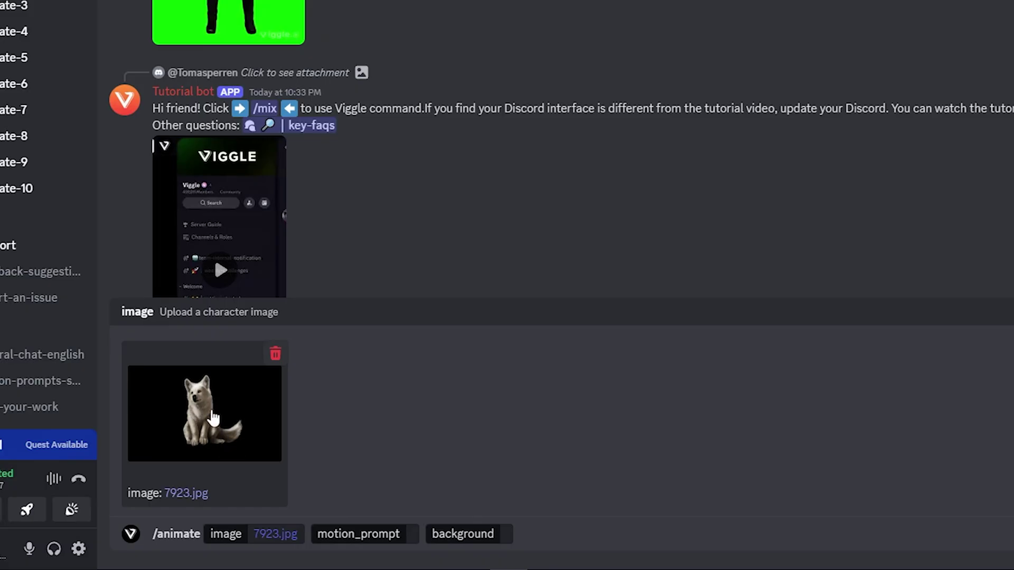
Fill in $call_me_maybe as the motion prompt of the /animate command, using the prompt from the Viggle template page
click(411, 536)
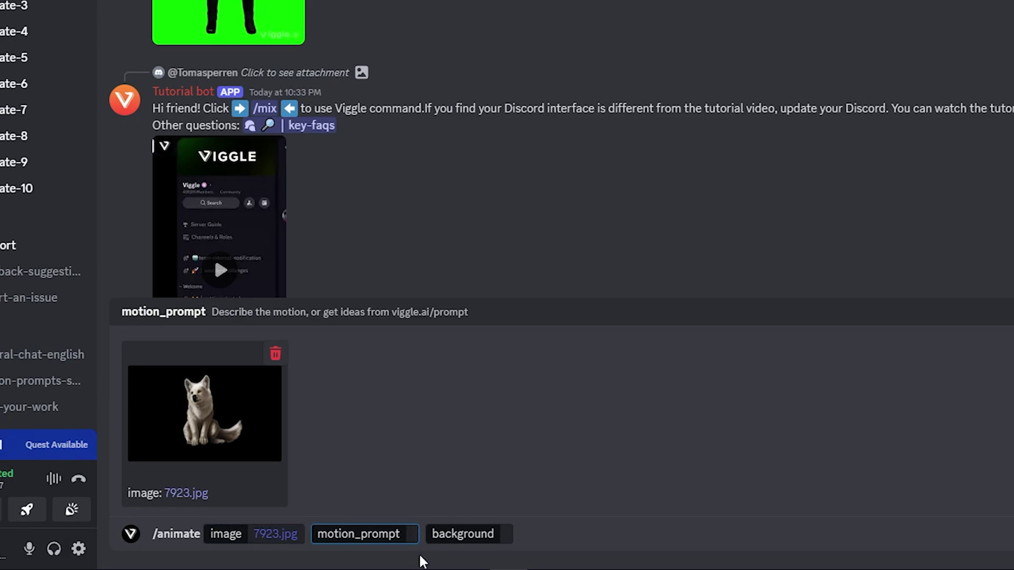
key(ctrl+v)
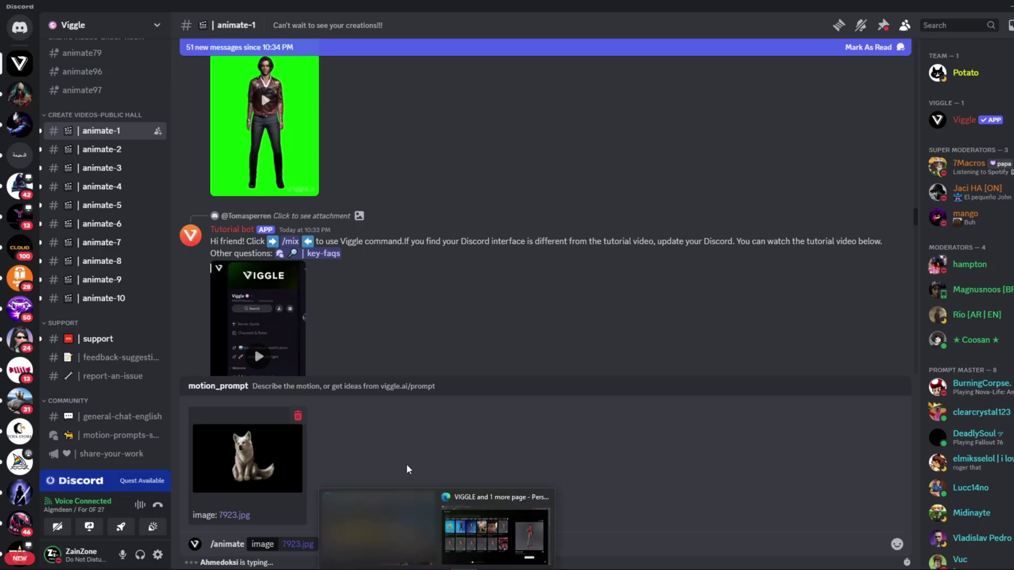
click(495, 531)
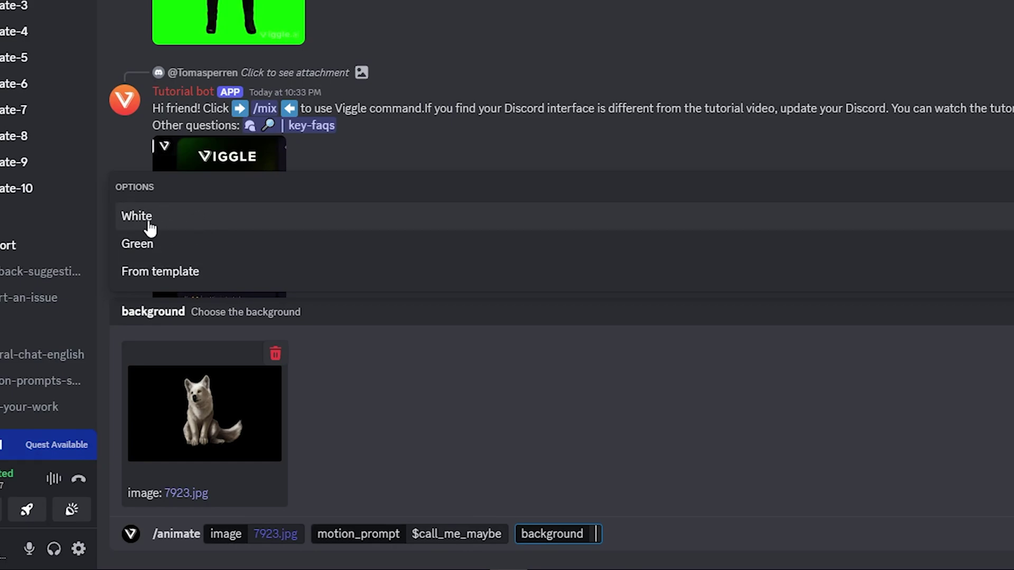
Choose Green as the background of the /animate command and submit it
click(175, 247)
click(174, 273)
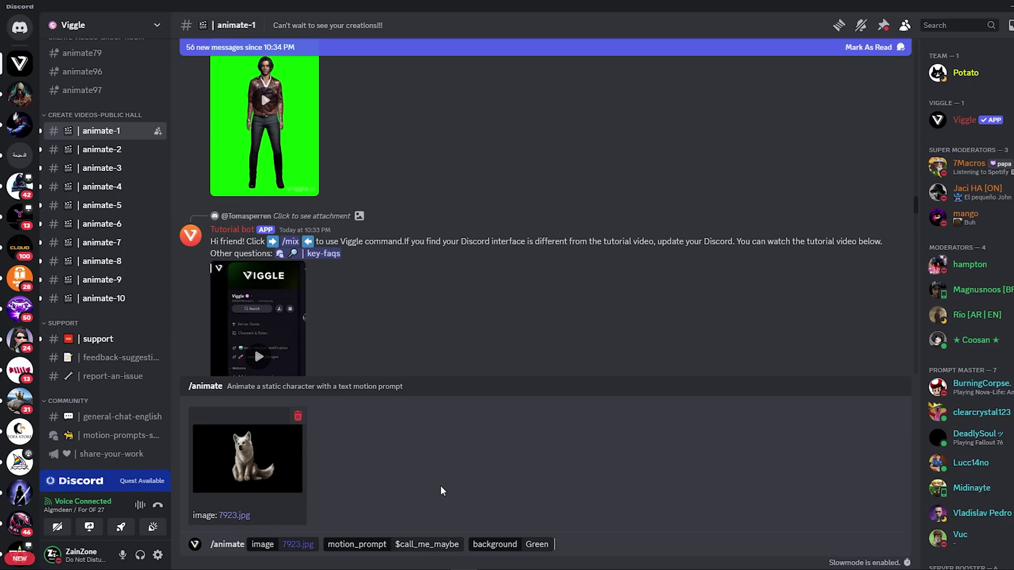
key(Return)
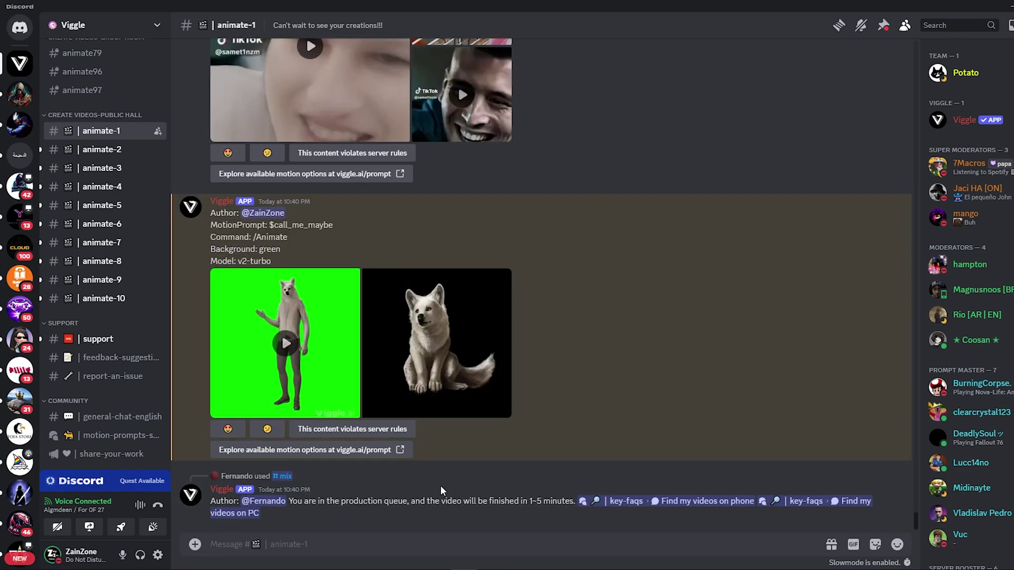
Play the generated wolf animation, close the preview and look through the surrounding channel messages
click(289, 351)
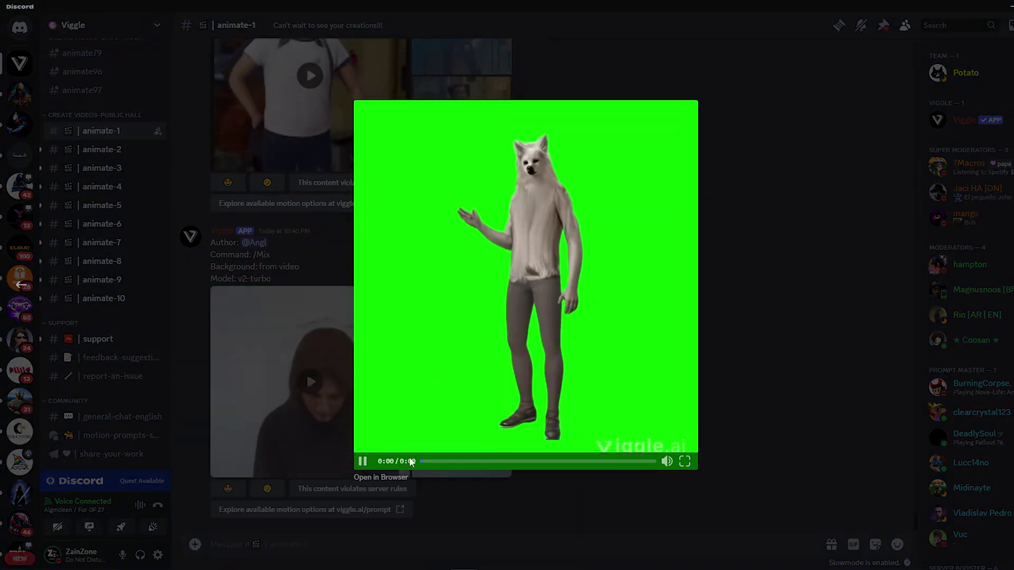
click(779, 172)
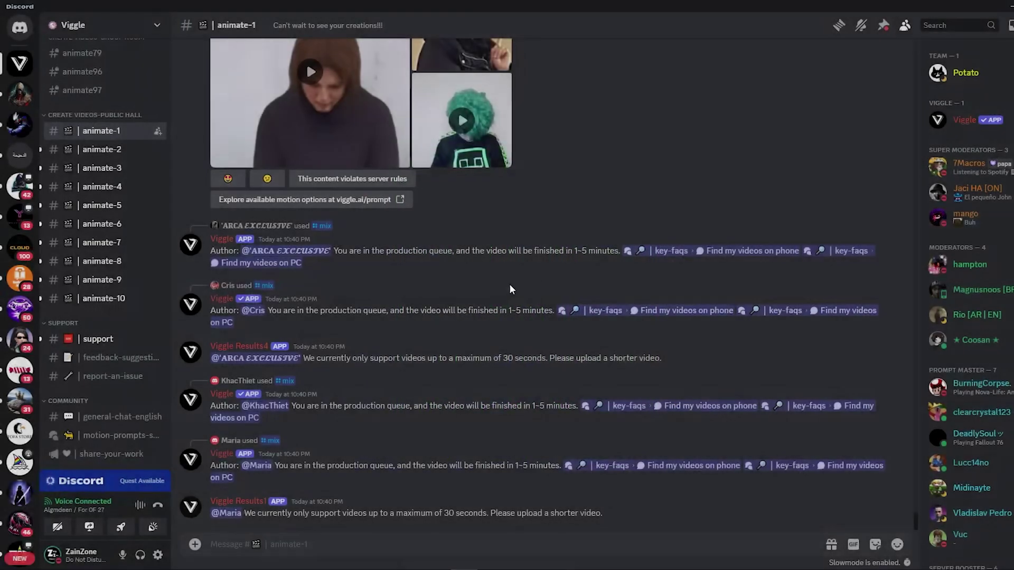
scroll(492, 293, up, 5)
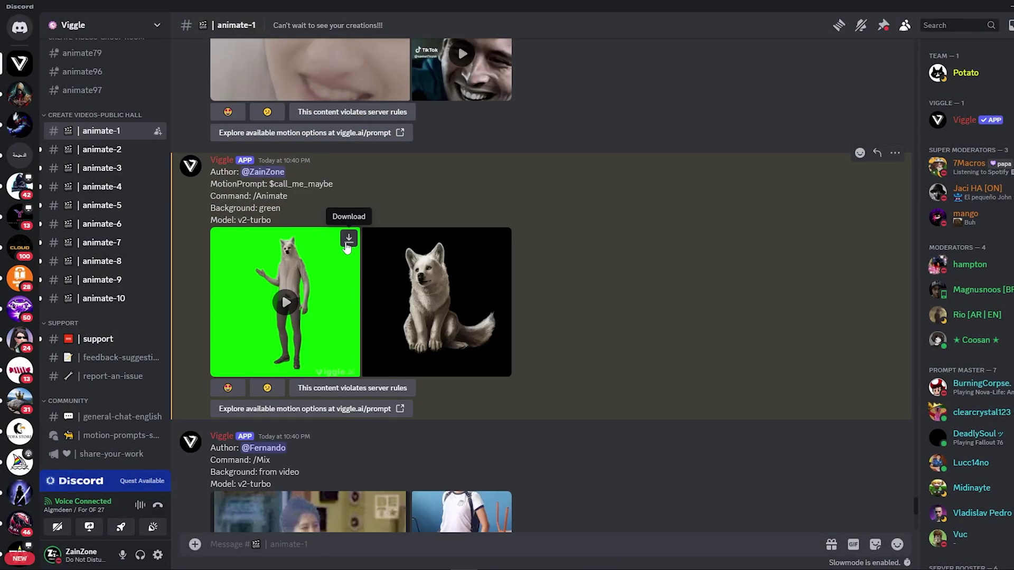
scroll(343, 283, up, 10)
scroll(354, 243, down, 10)
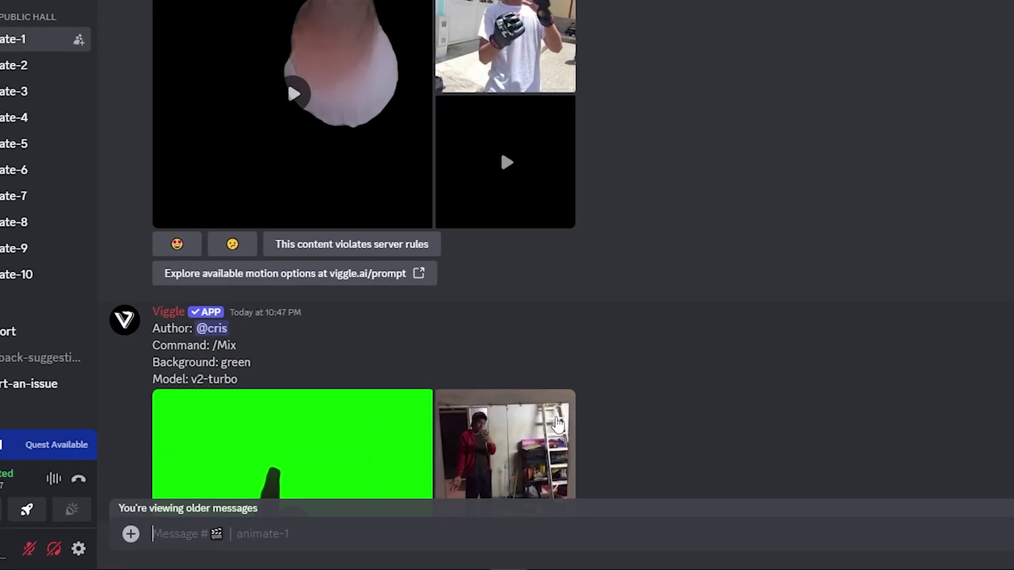
text(/mix)
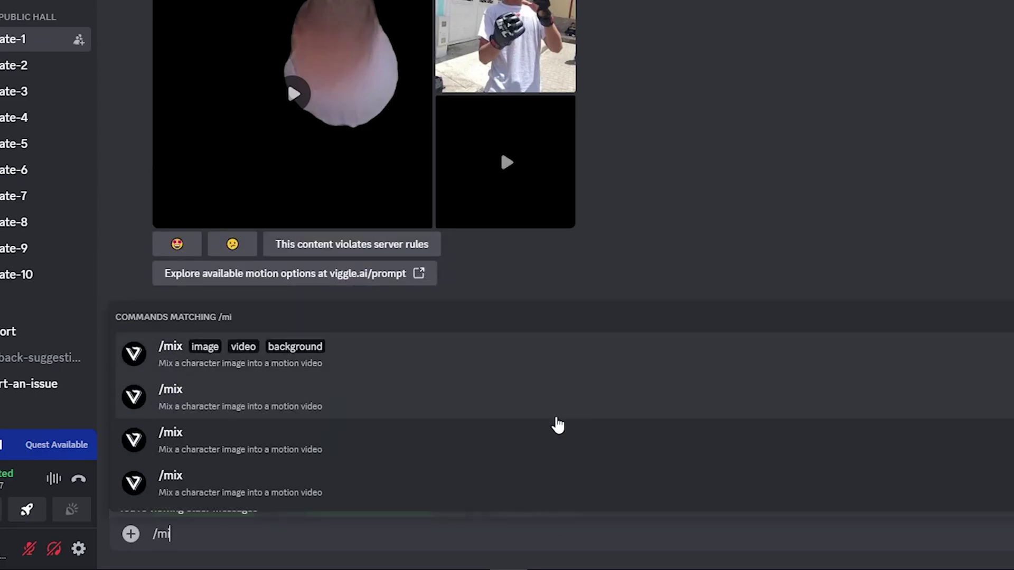
click(354, 359)
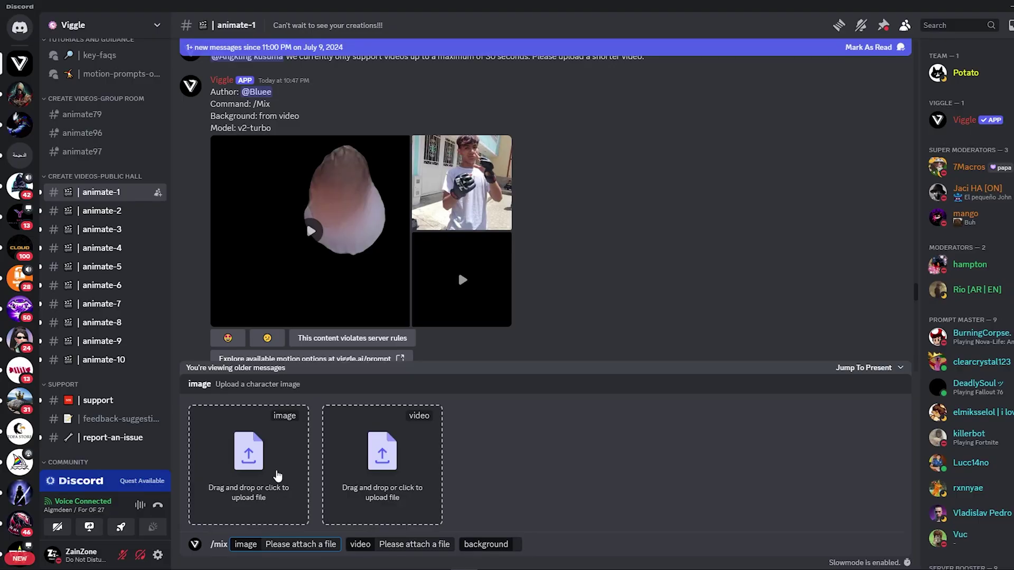
click(251, 478)
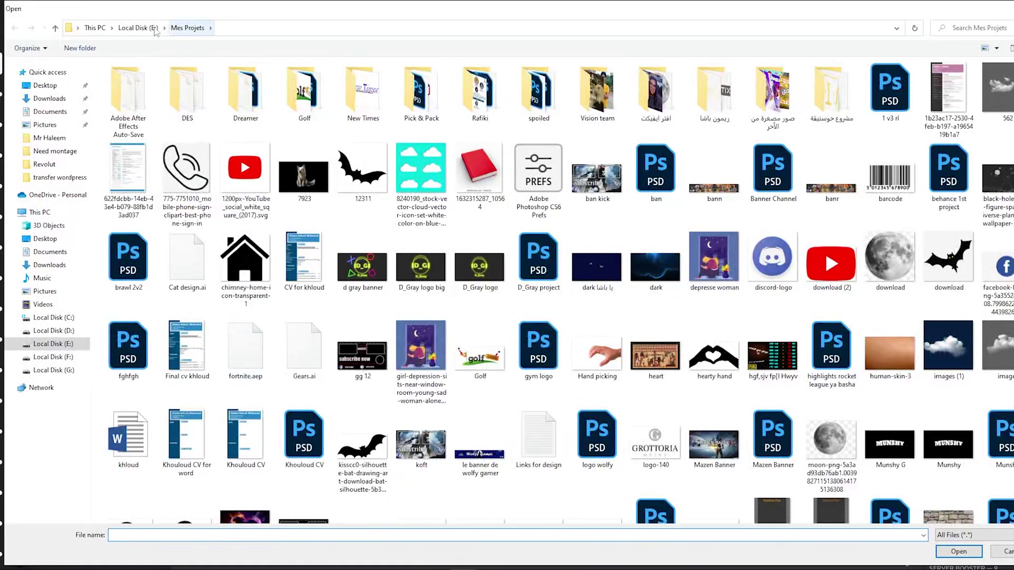
click(138, 27)
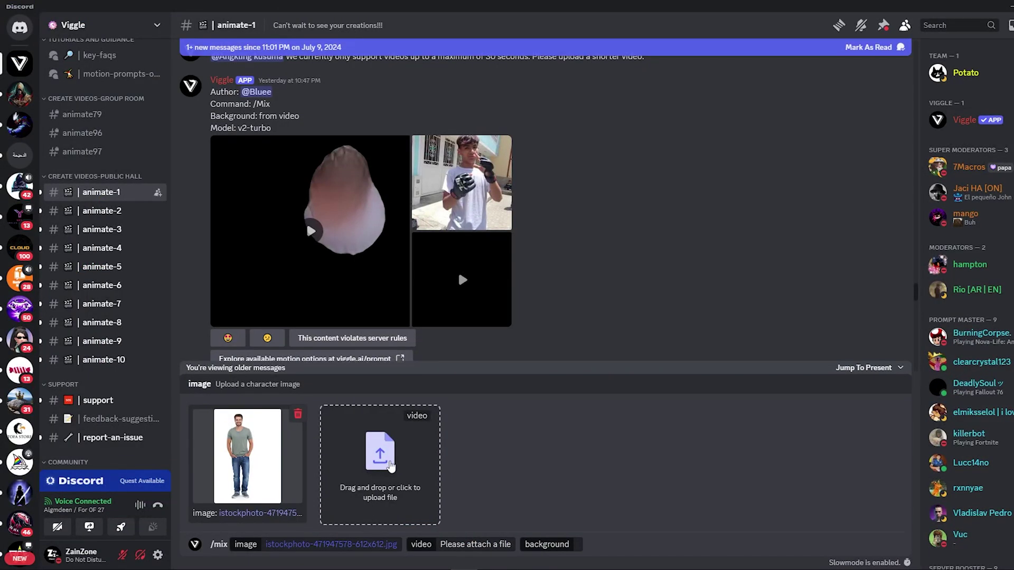
click(391, 466)
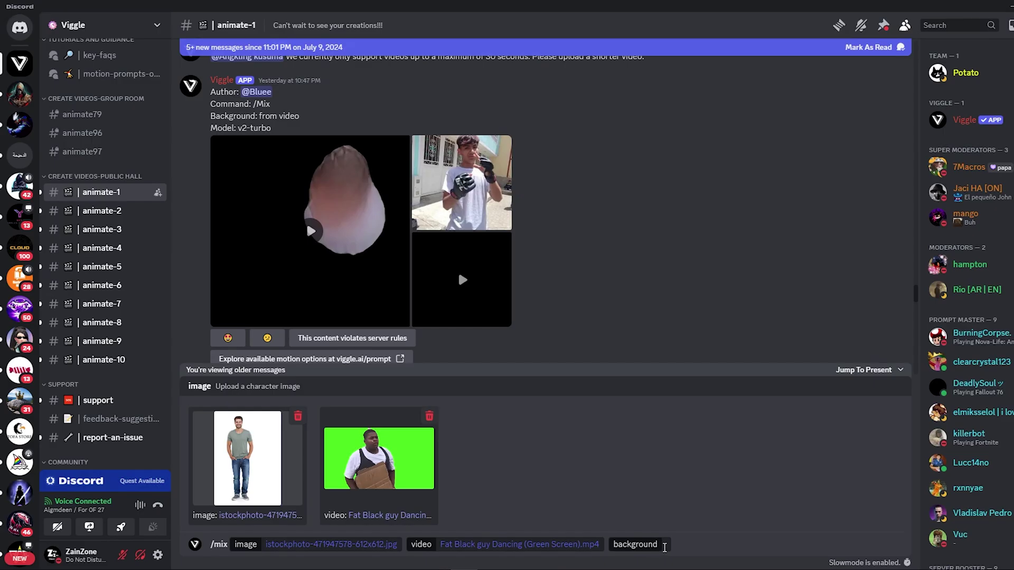
Choose Green as the background of the /mix command and submit it
click(665, 548)
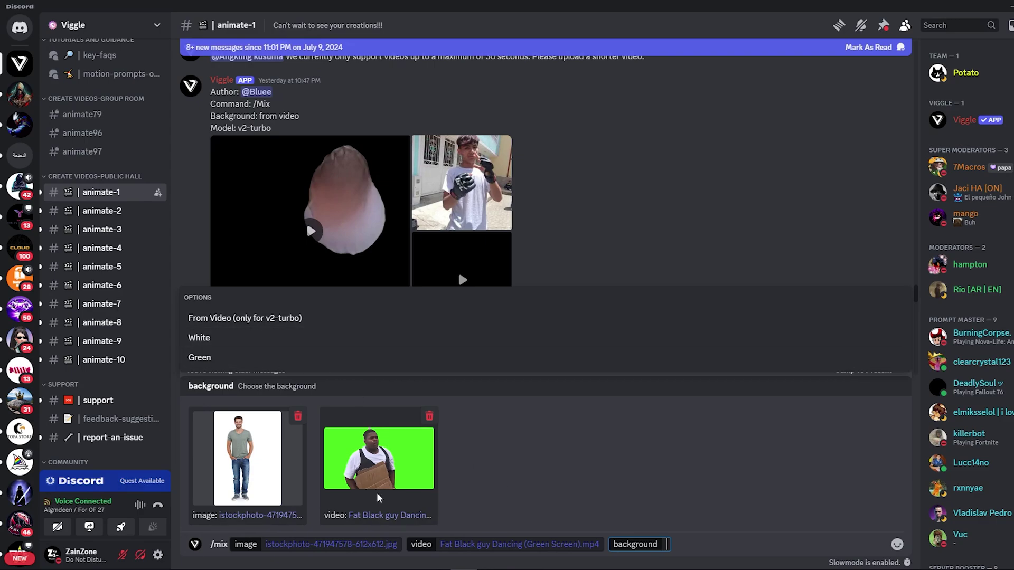
click(239, 360)
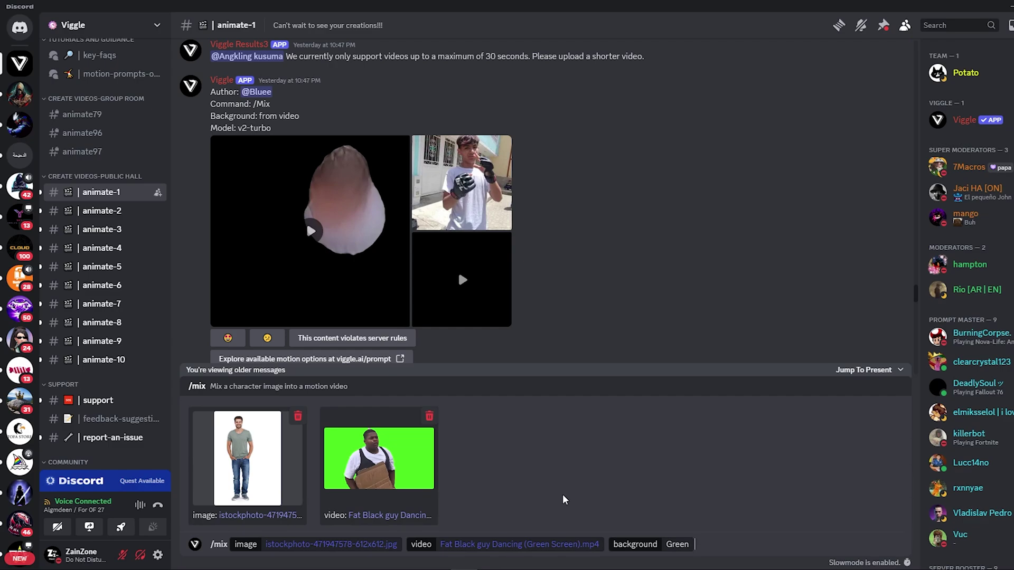
key(Return)
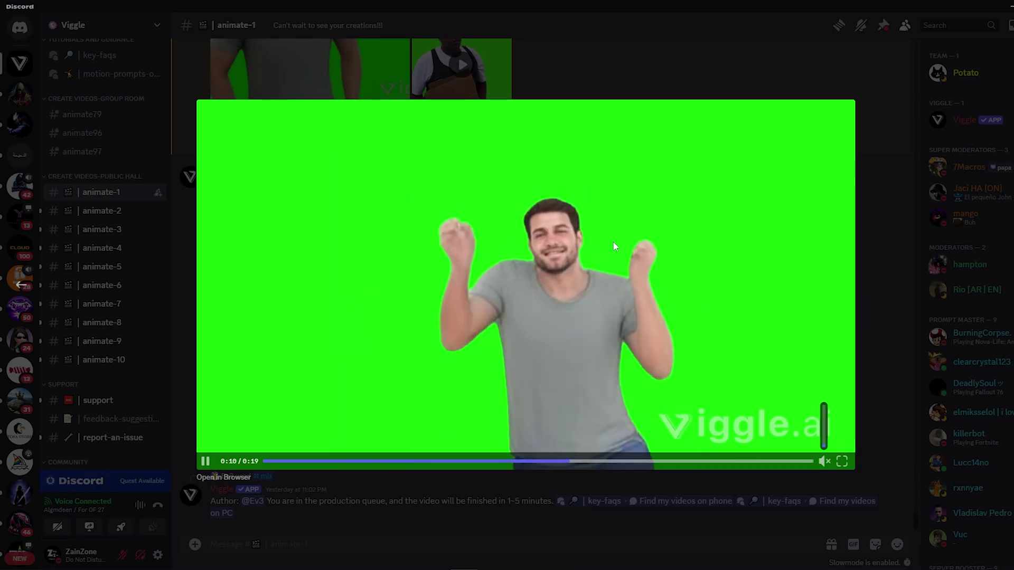
Close the generated /mix video and view the source character image and source dancing video attached to that result
click(570, 69)
scroll(451, 270, up, 5)
click(451, 271)
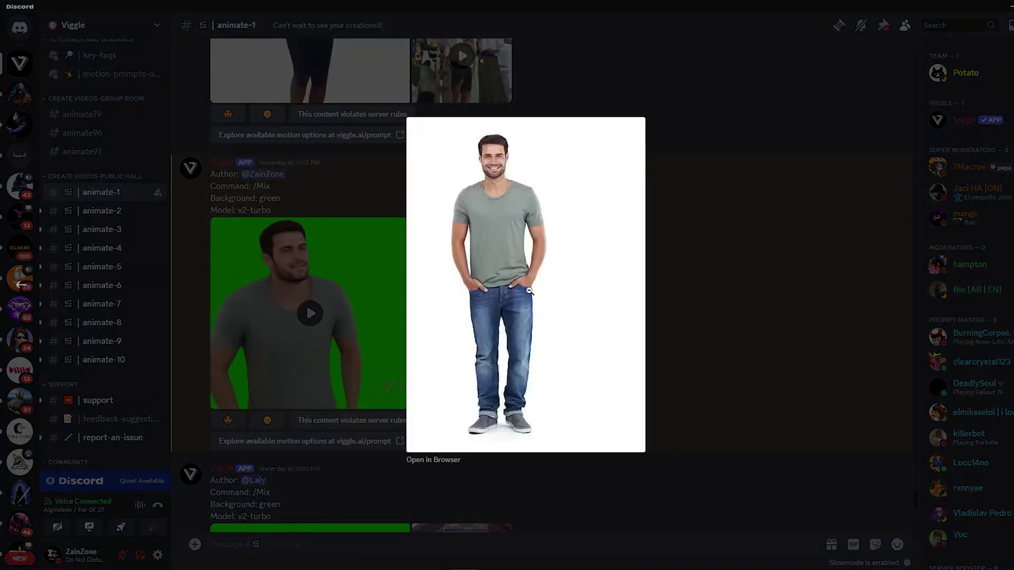
click(752, 236)
click(503, 359)
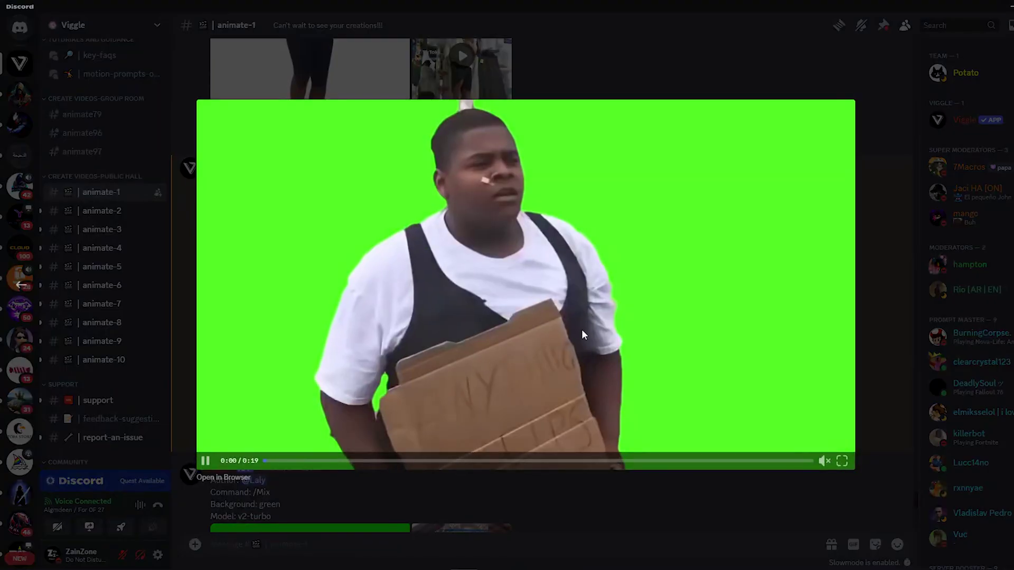
key(Right)
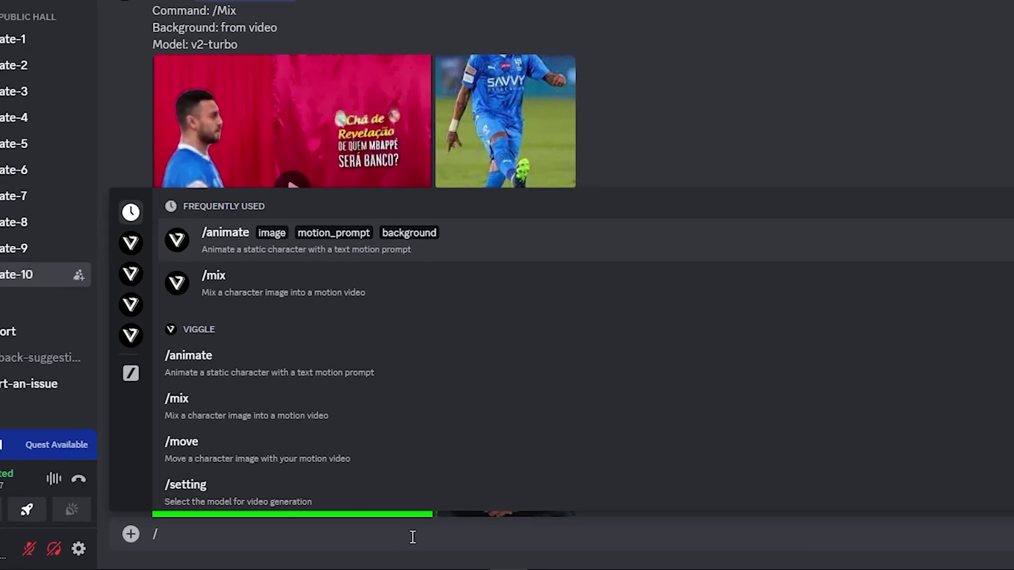
text(move)
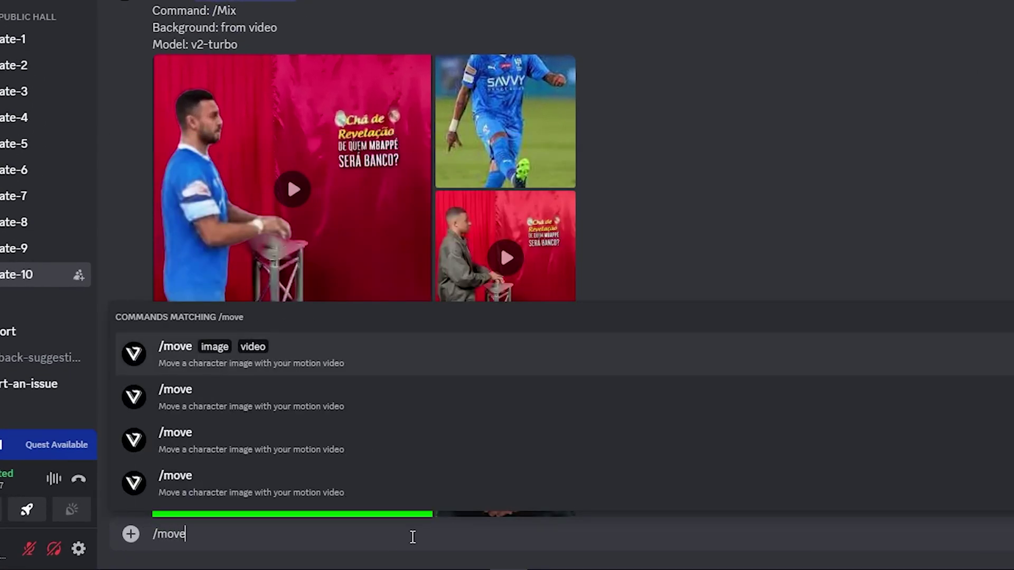
click(336, 358)
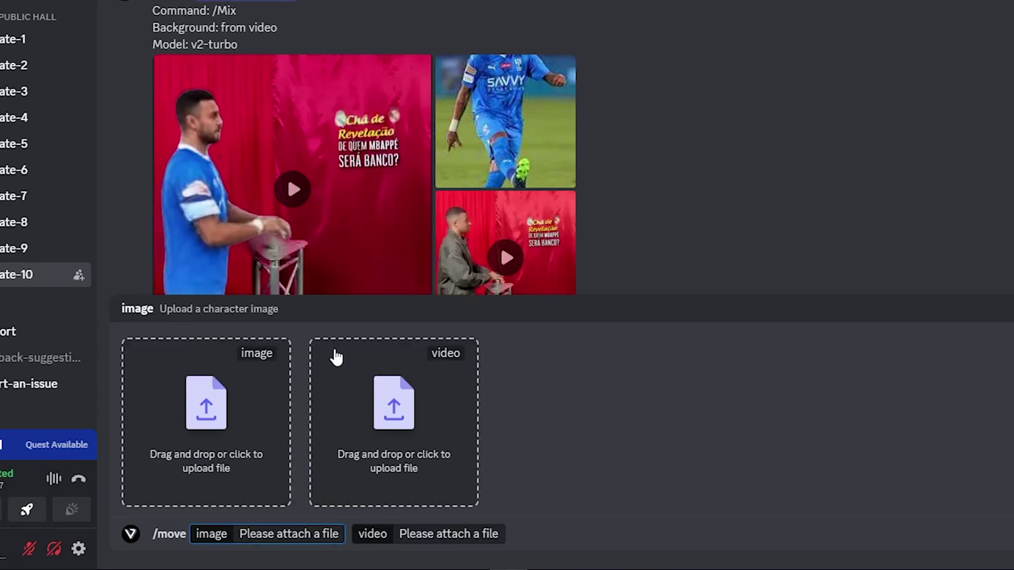
click(220, 436)
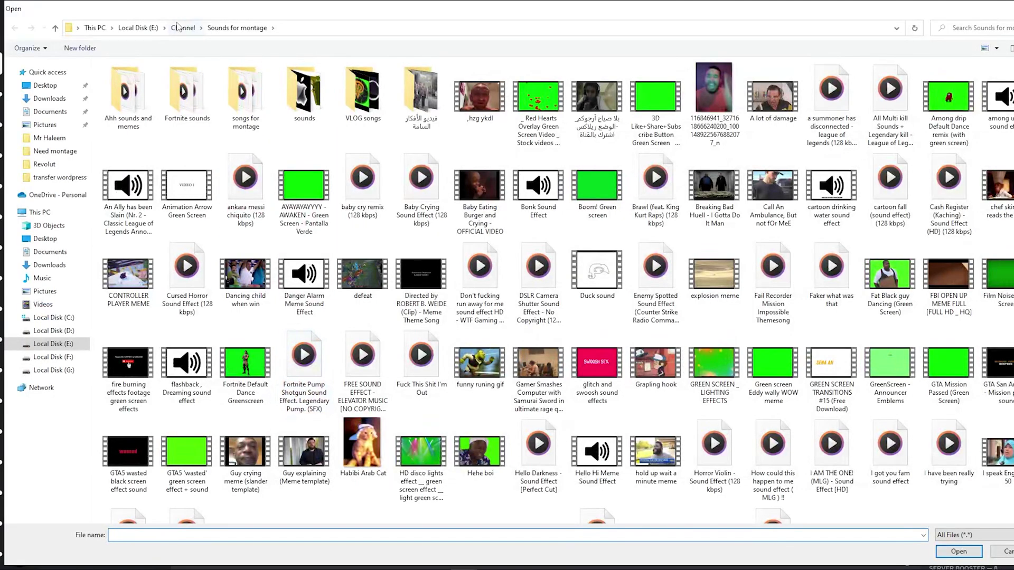
click(138, 27)
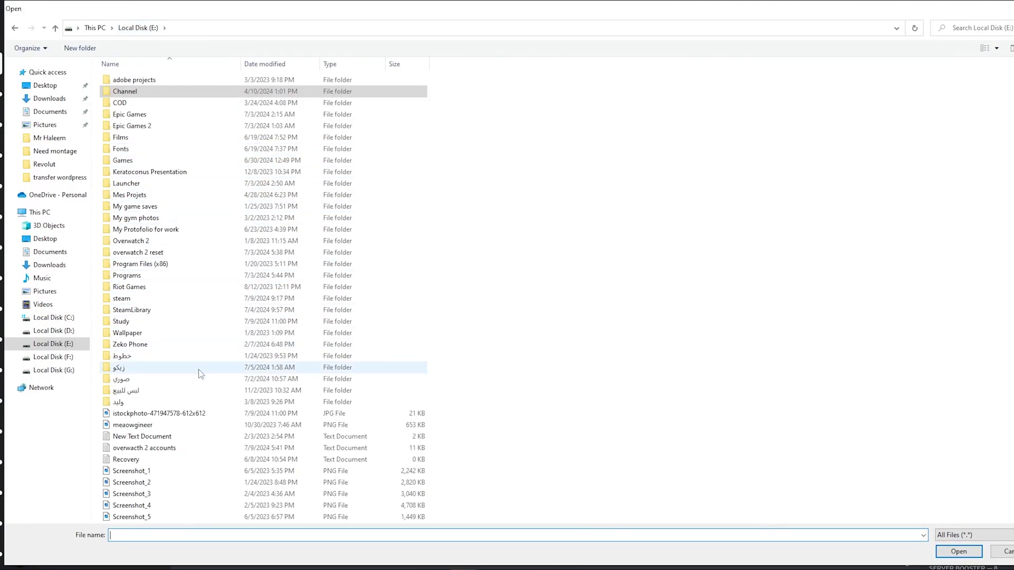
scroll(198, 370, down, 2)
click(186, 346)
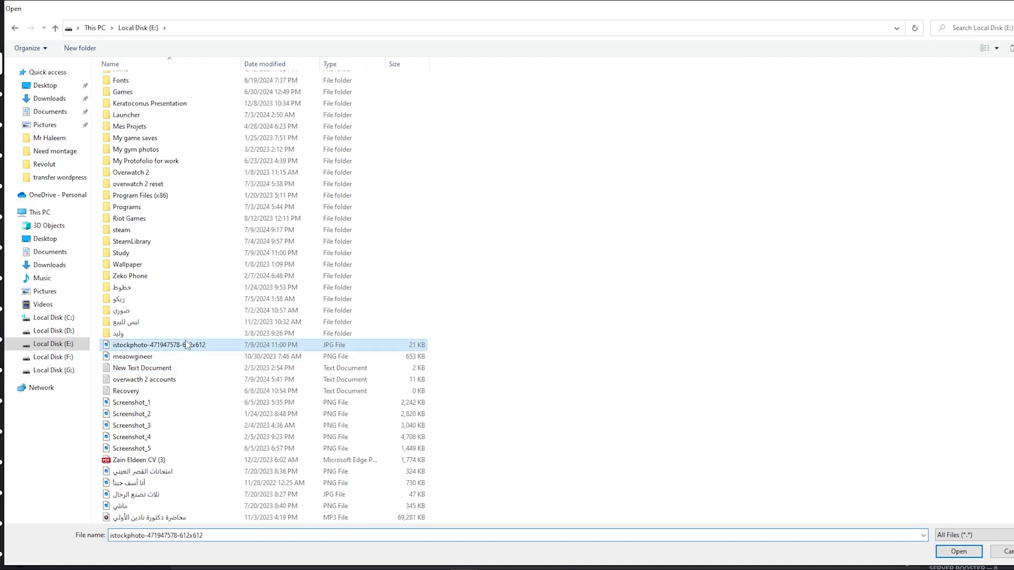
click(959, 552)
click(398, 464)
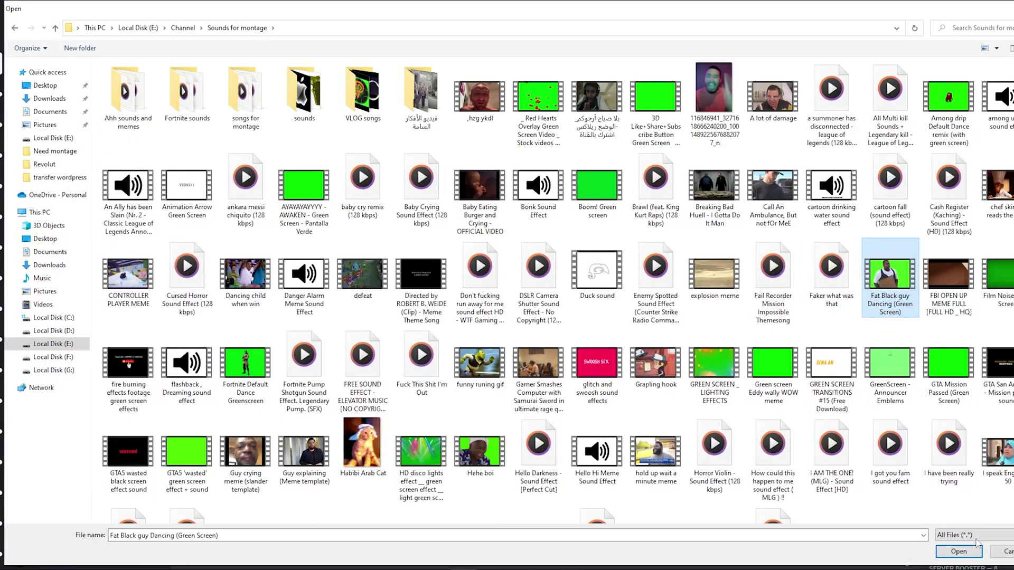
click(972, 551)
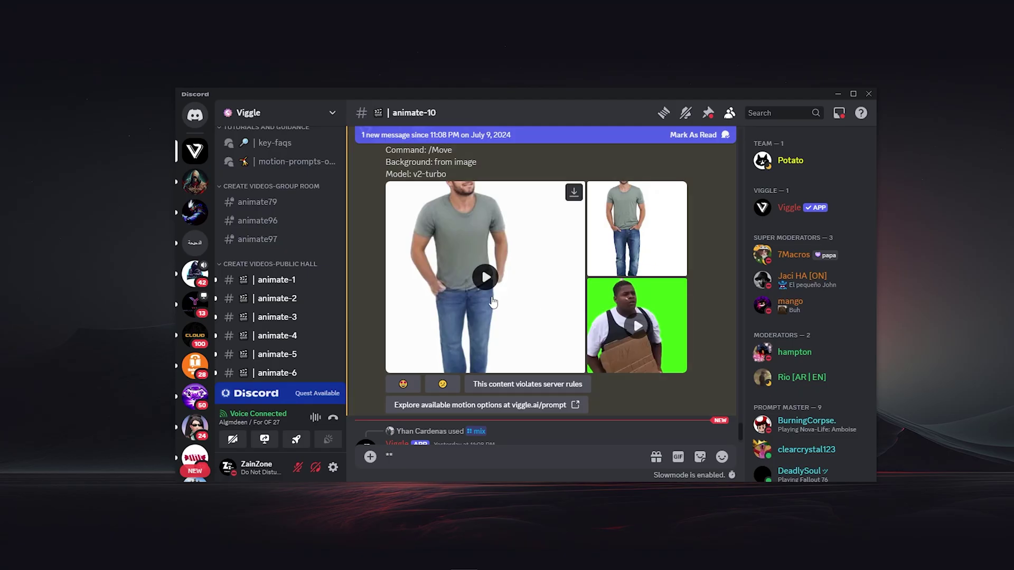
Play the generated /move animation of the man in the grey shirt and bring up its volume slider
click(485, 331)
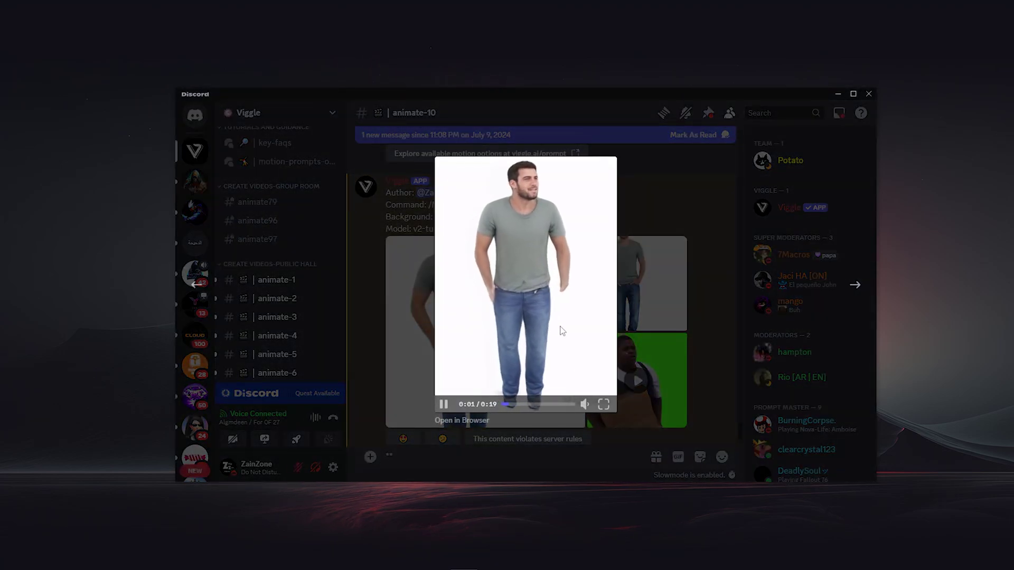
mouse_move(584, 402)
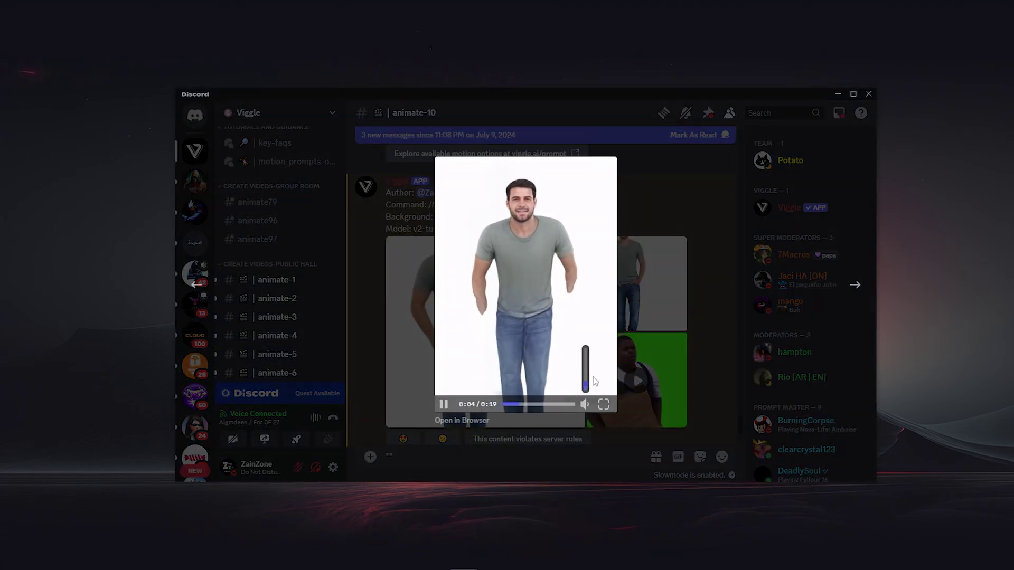